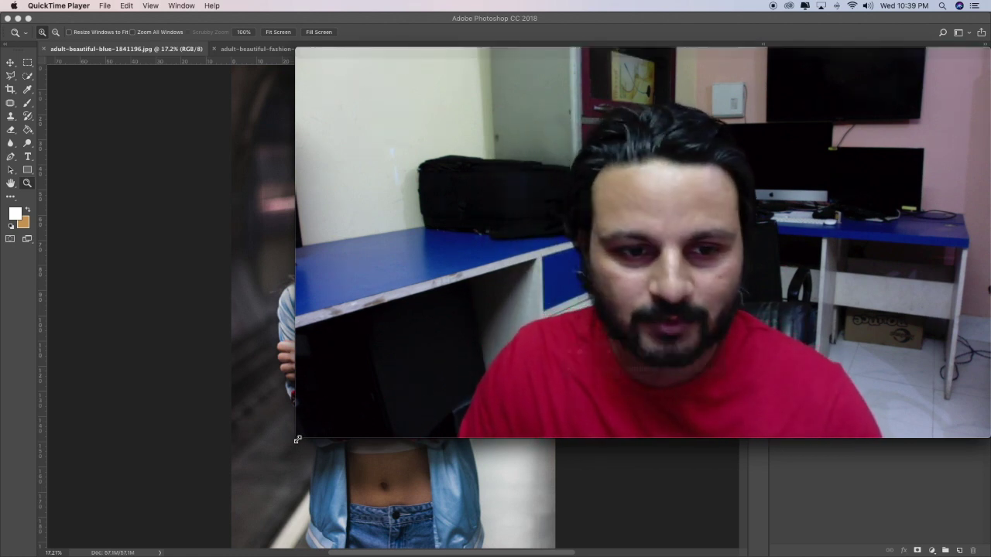
- Look over the fashion and casual portraits, then return to the subway portrait
{"action": "left_click_drag", "start_coordinate": [295, 437], "coordinate": [771, 170]}
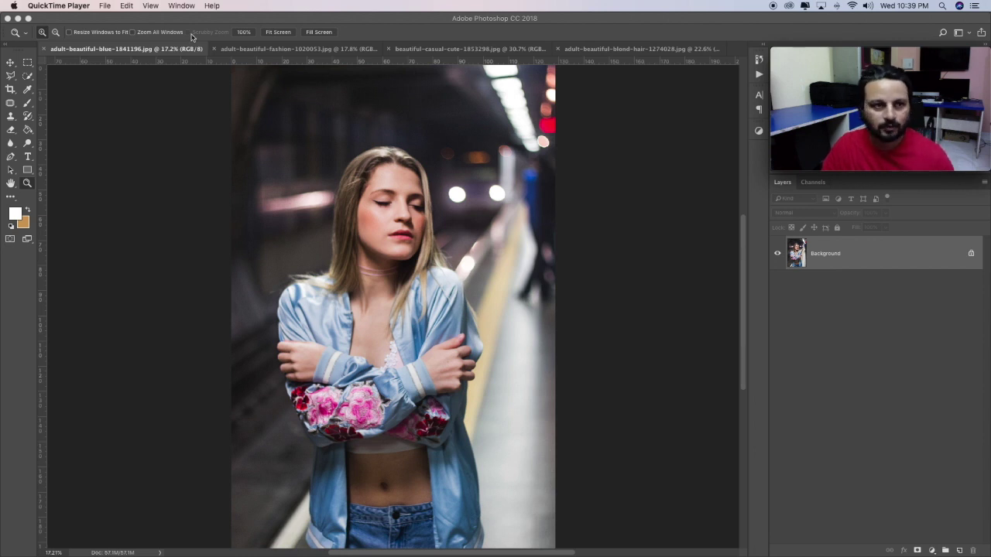
{"action": "left_click", "coordinate": [173, 51]}
{"action": "left_click", "coordinate": [310, 49]}
{"action": "left_click", "coordinate": [616, 49]}
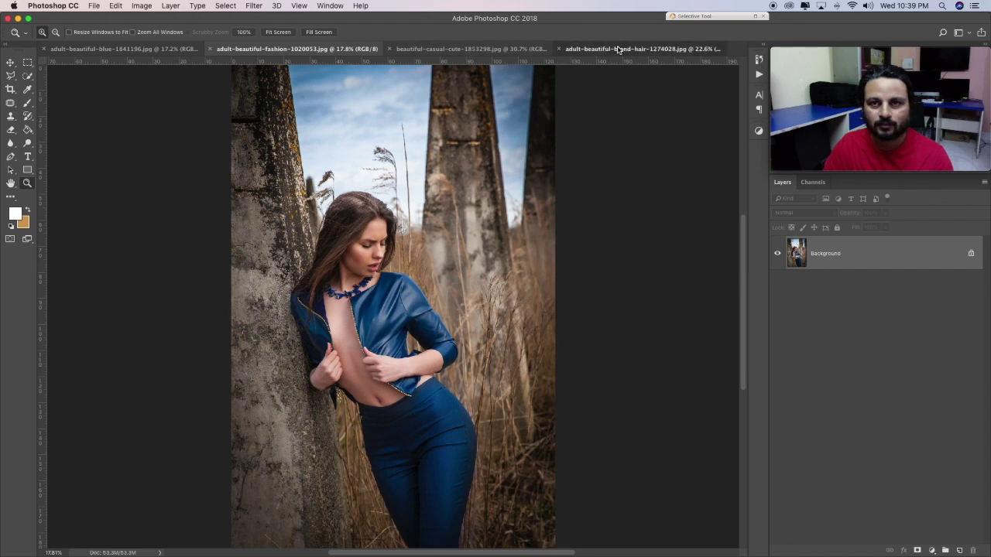
{"action": "left_click", "coordinate": [464, 48]}
{"action": "left_click", "coordinate": [93, 48]}
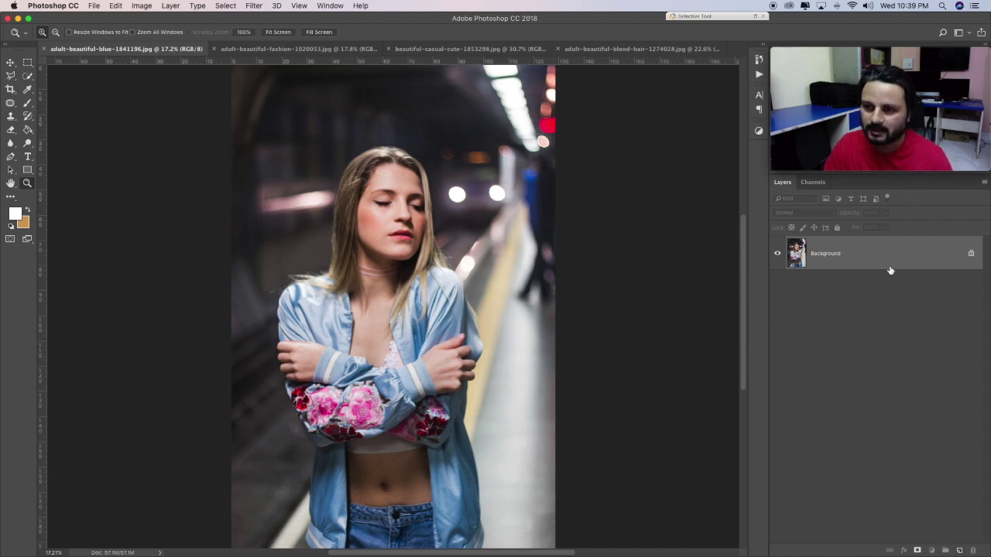
- Duplicate the Background layer and apply the Brown.xmp Camera Raw preset (Temperature +10, Highlights -82) to the copy
{"action": "key", "text": "ctrl+j"}
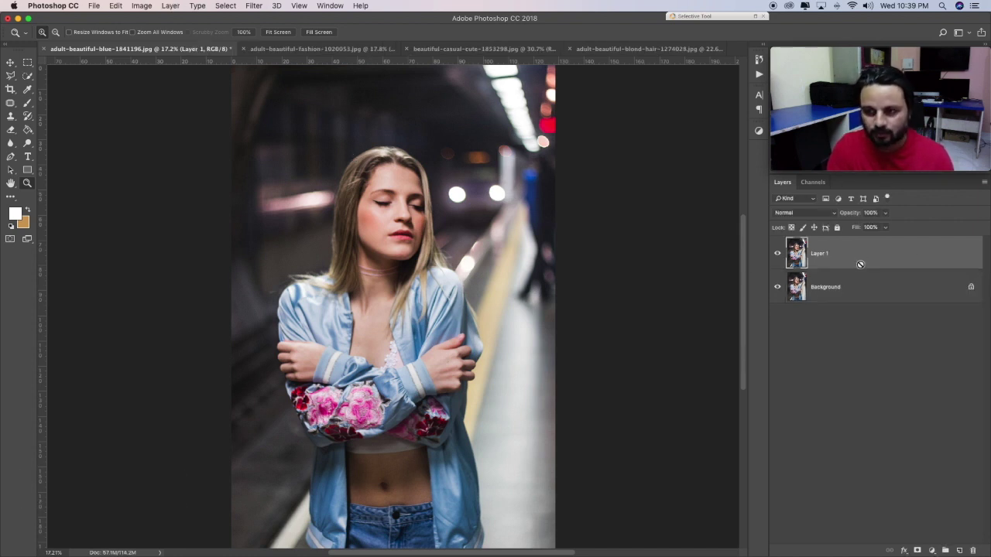
{"action": "left_click", "coordinate": [254, 5]}
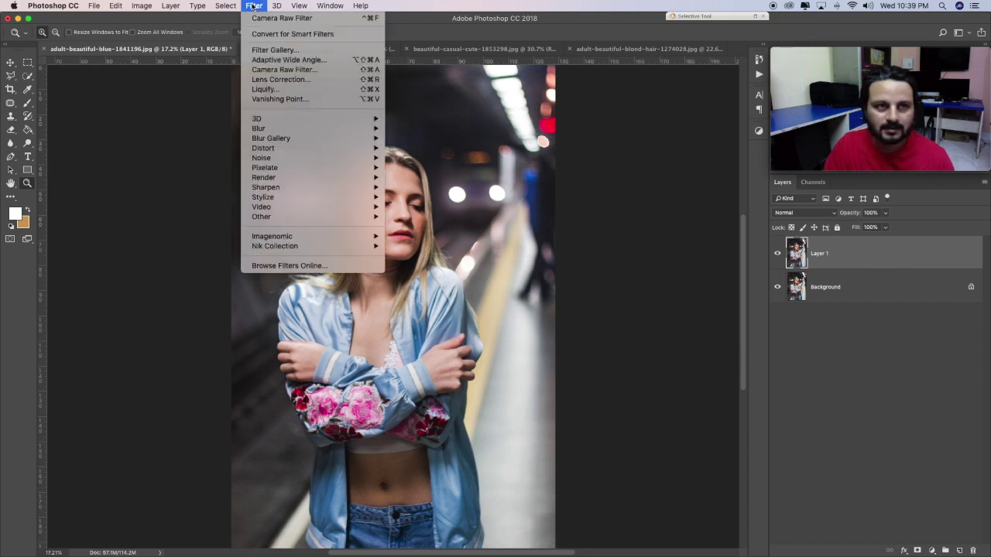
{"action": "left_click", "coordinate": [334, 74]}
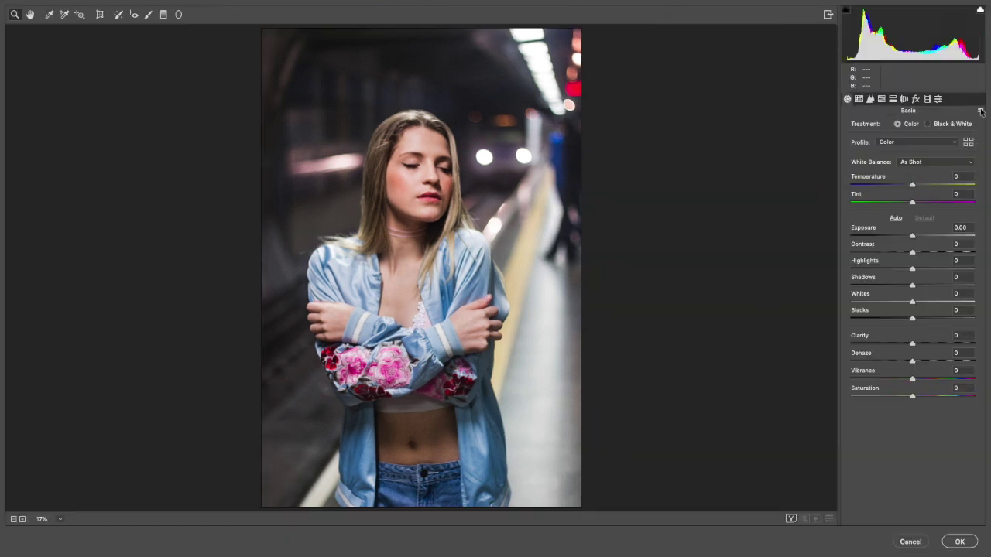
{"action": "left_click", "coordinate": [980, 112]}
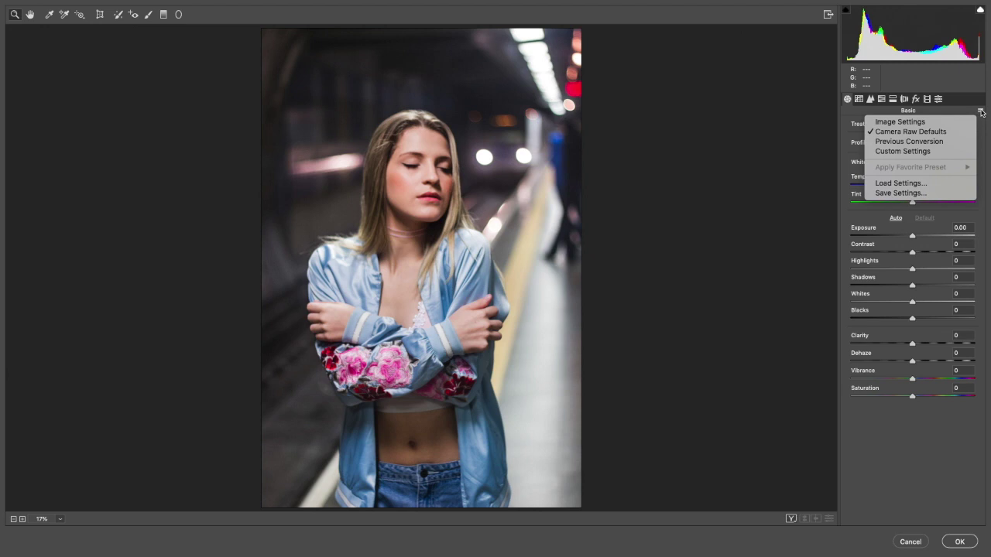
{"action": "left_click", "coordinate": [929, 186]}
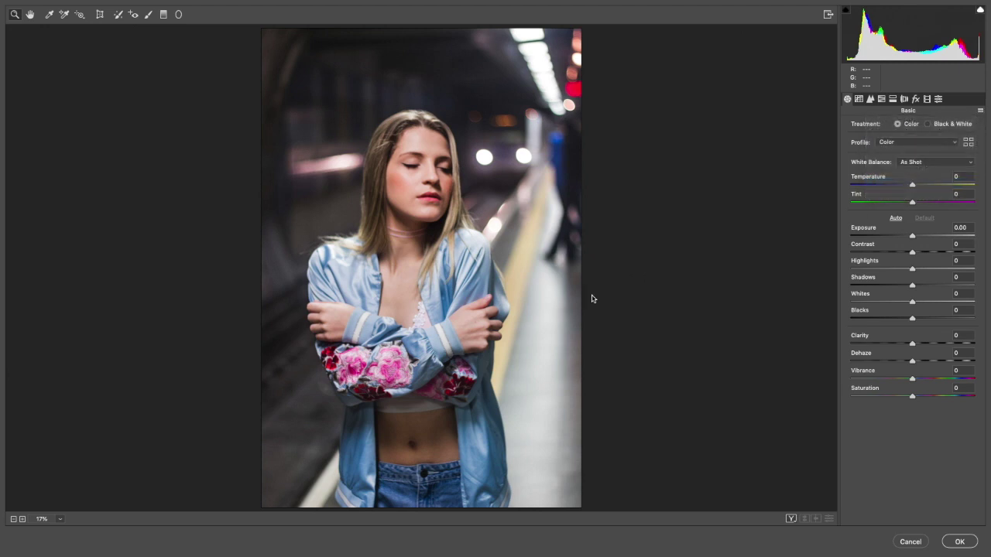
{"action": "left_click", "coordinate": [69, 103]}
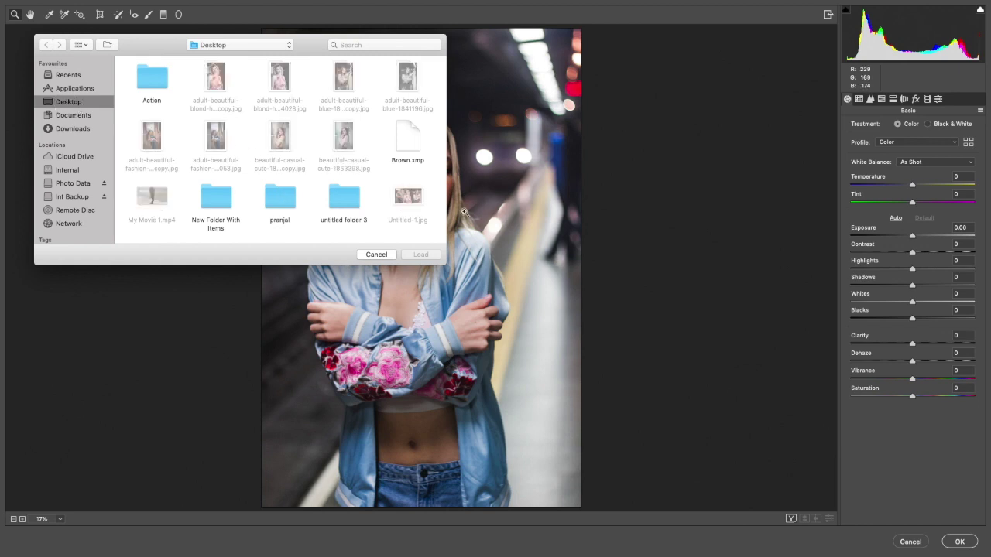
{"action": "left_click", "coordinate": [402, 145]}
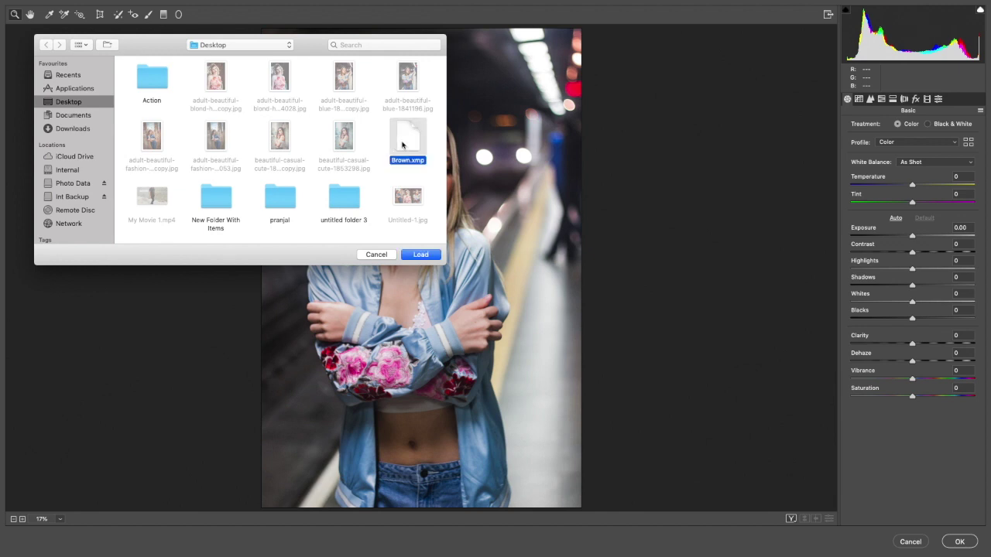
{"action": "left_click", "coordinate": [421, 254]}
{"action": "left_click", "coordinate": [421, 254]}
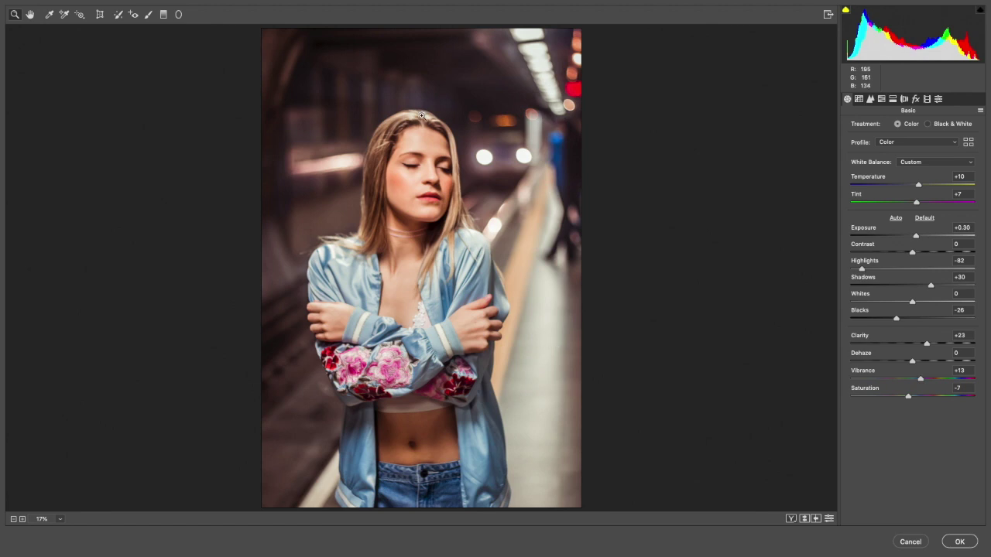
{"action": "left_click", "coordinate": [959, 542]}
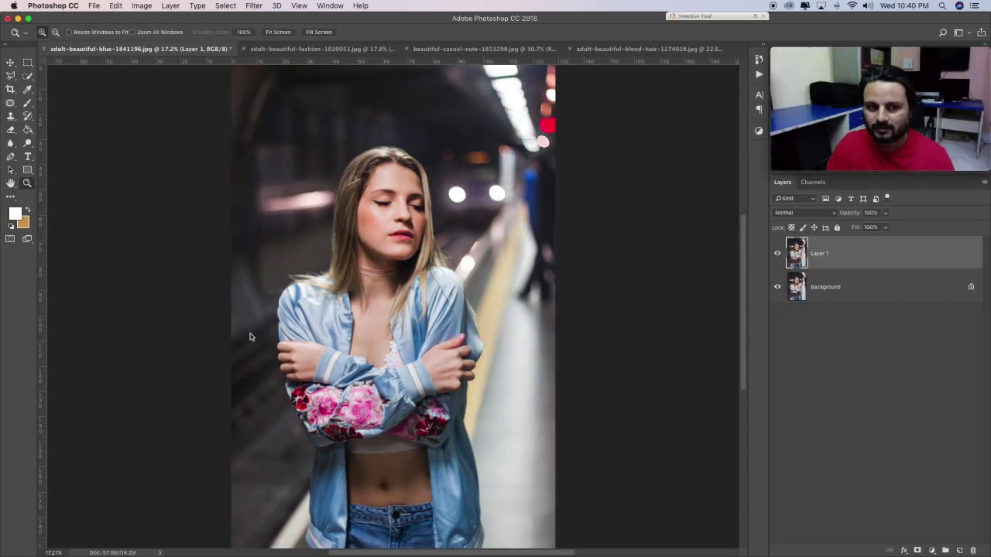
- Toggle Layer 1 on and off to compare, leave the grade visible, then switch to the fashion portrait
{"action": "left_click", "coordinate": [780, 254]}
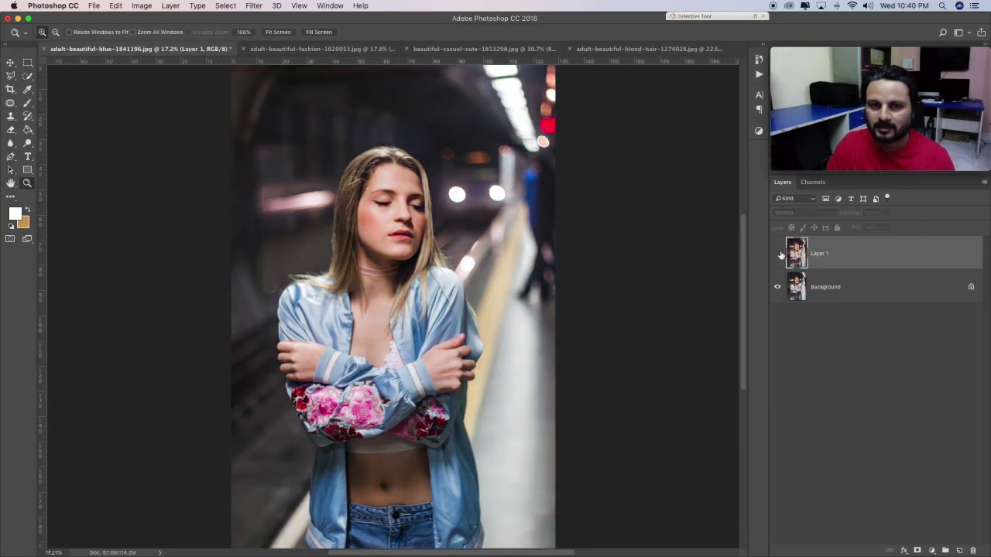
{"action": "left_click", "coordinate": [779, 254]}
{"action": "left_click", "coordinate": [779, 254]}
{"action": "left_click", "coordinate": [779, 253]}
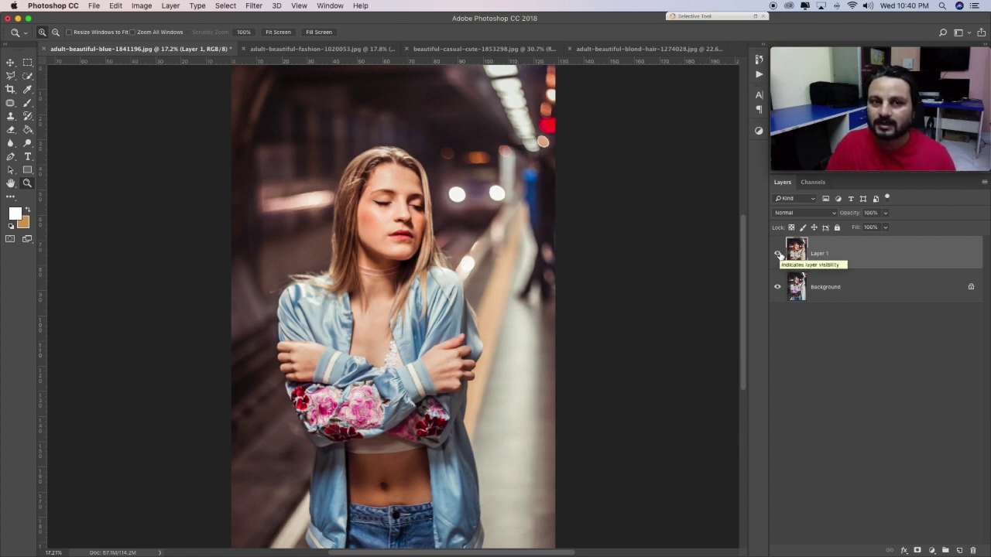
{"action": "left_click", "coordinate": [778, 254]}
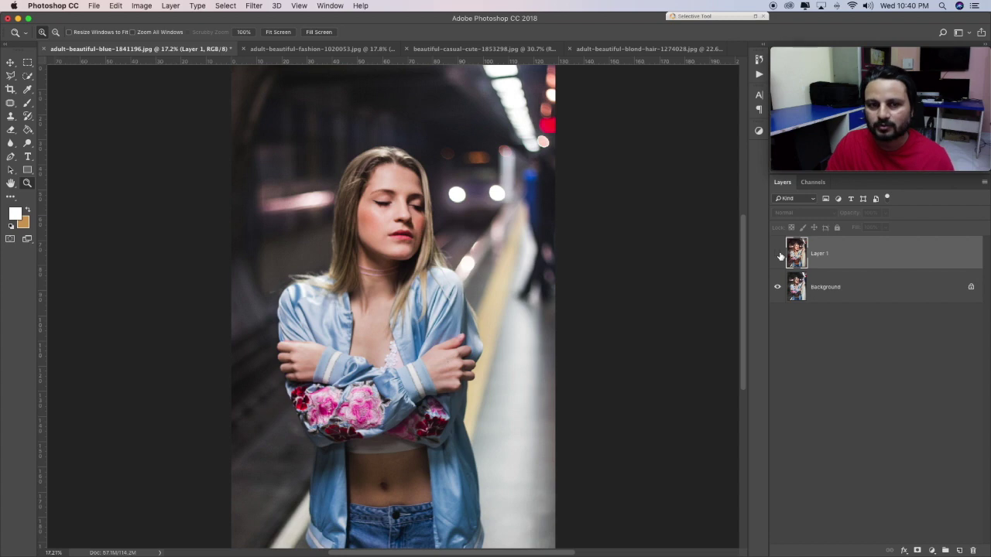
{"action": "left_click", "coordinate": [778, 255]}
{"action": "left_click", "coordinate": [312, 50]}
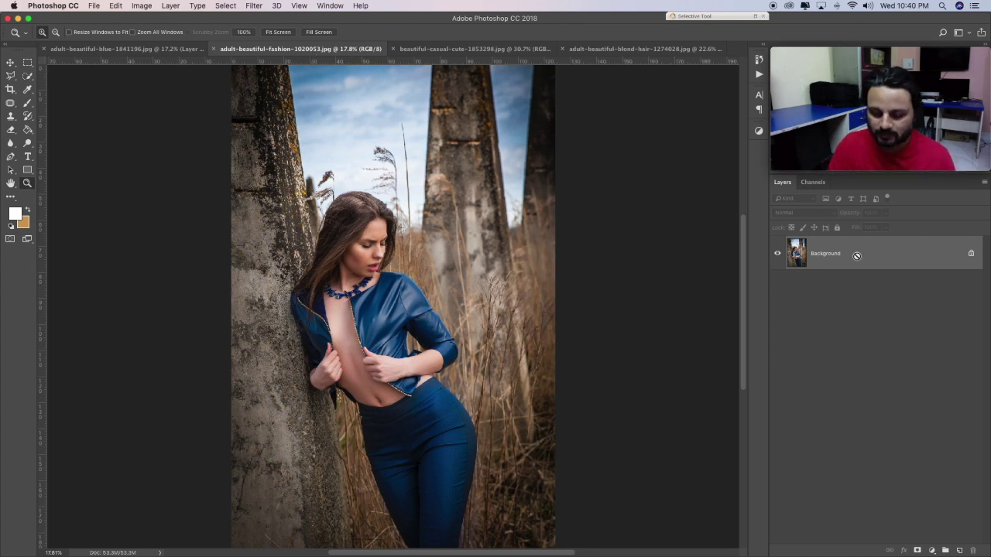
- Duplicate the fashion portrait's layer and grade the copy with Brown.xmp, raising Exposure to +0.75
{"action": "key", "text": "ctrl+j"}
{"action": "left_click", "coordinate": [253, 5]}
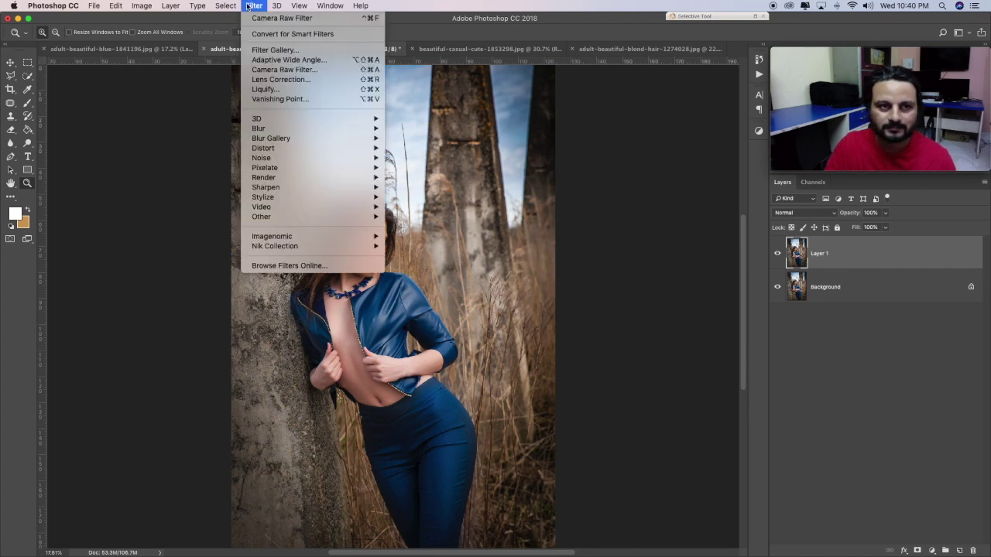
{"action": "left_click", "coordinate": [321, 68]}
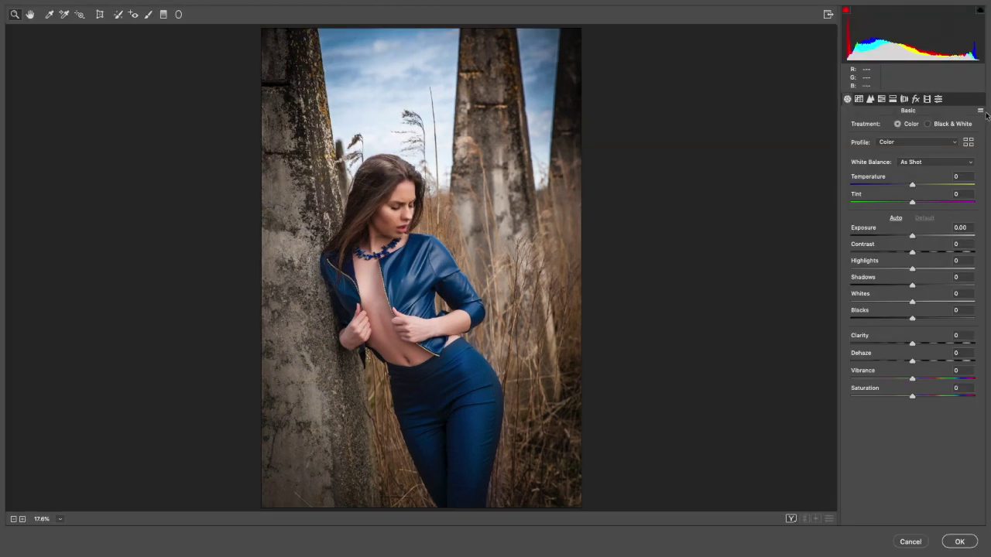
{"action": "left_click", "coordinate": [980, 110]}
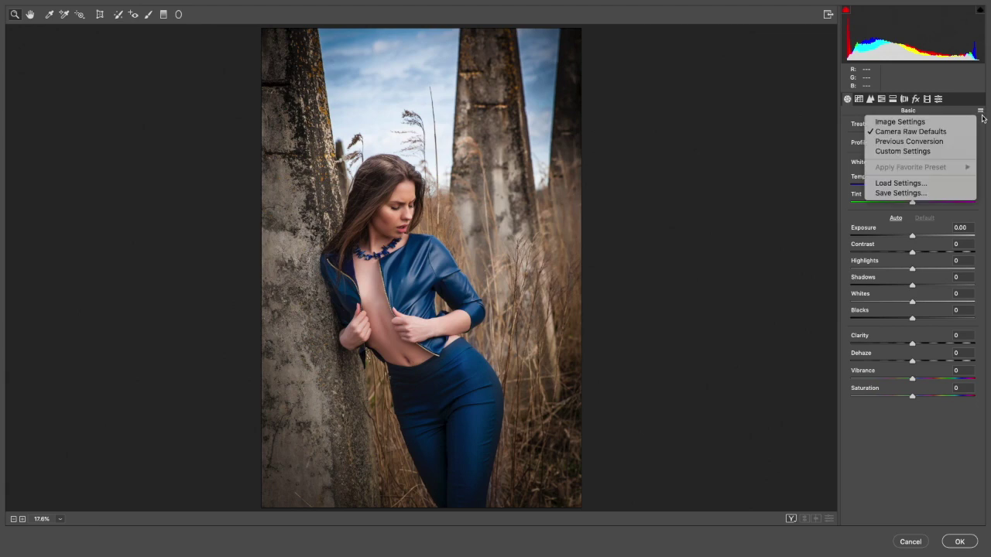
{"action": "left_click", "coordinate": [949, 181]}
{"action": "left_click", "coordinate": [409, 141]}
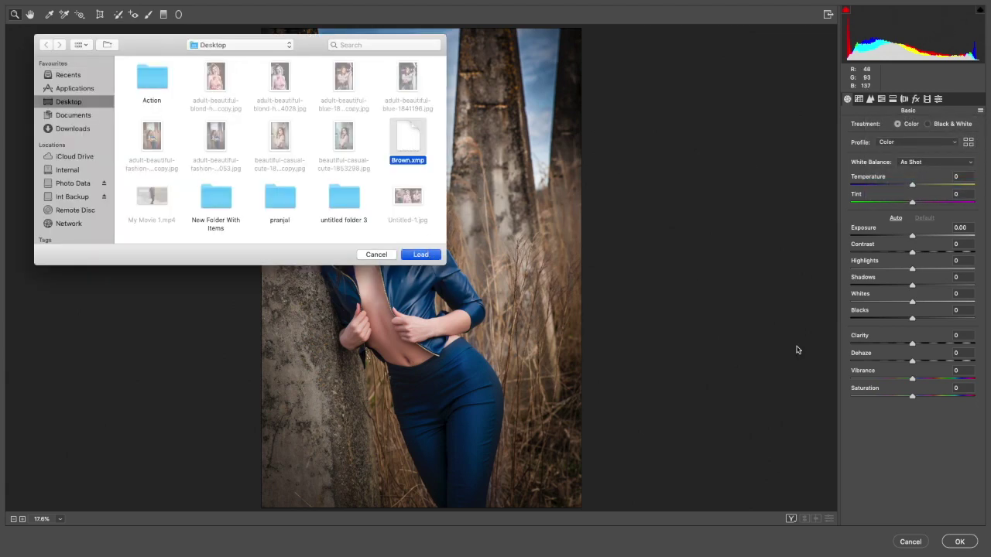
{"action": "key", "text": "Return"}
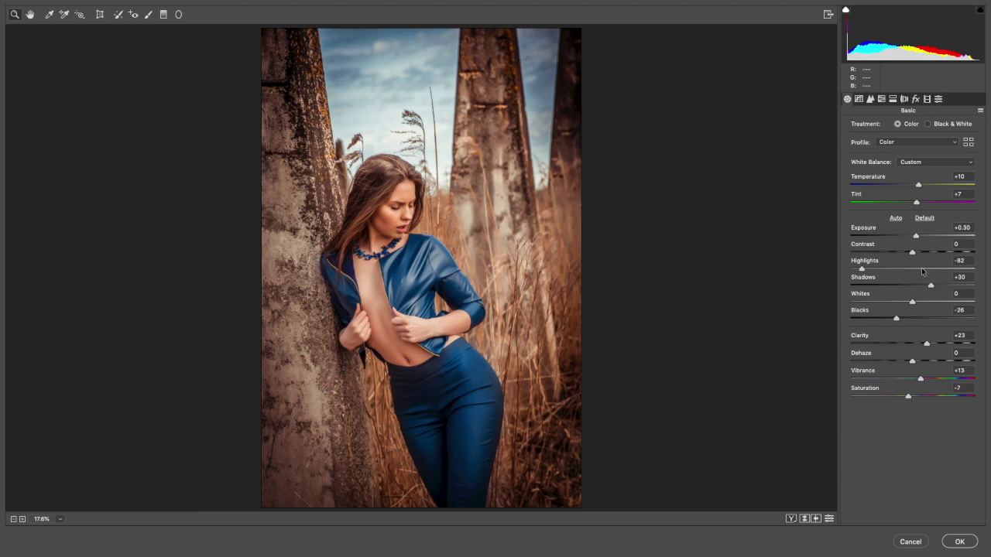
{"action": "left_click_drag", "start_coordinate": [915, 237], "coordinate": [922, 237]}
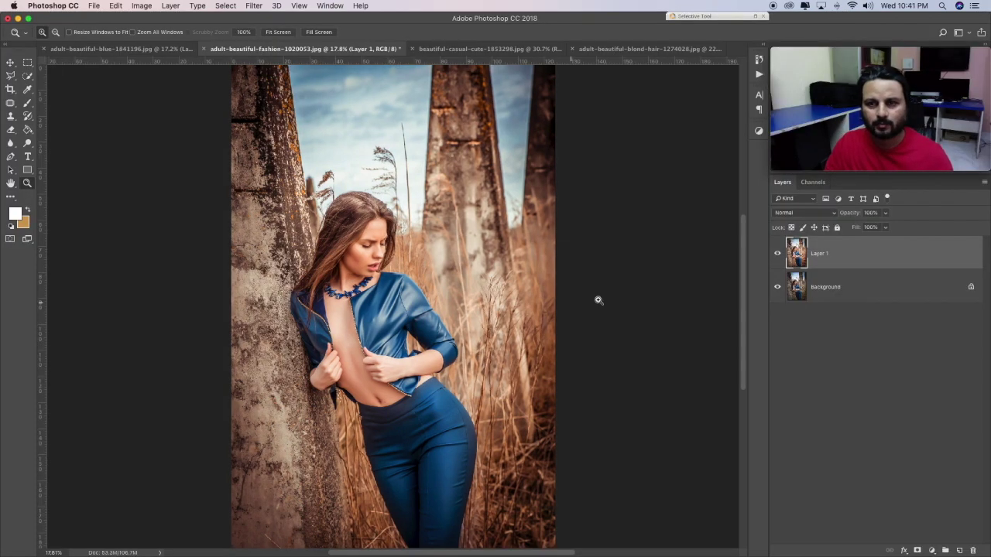
- Toggle Layer 1's visibility to compare the graded fashion portrait with the original
{"action": "left_click", "coordinate": [777, 257]}
{"action": "left_click", "coordinate": [777, 257]}
{"action": "left_click", "coordinate": [777, 257]}
{"action": "left_click", "coordinate": [776, 257]}
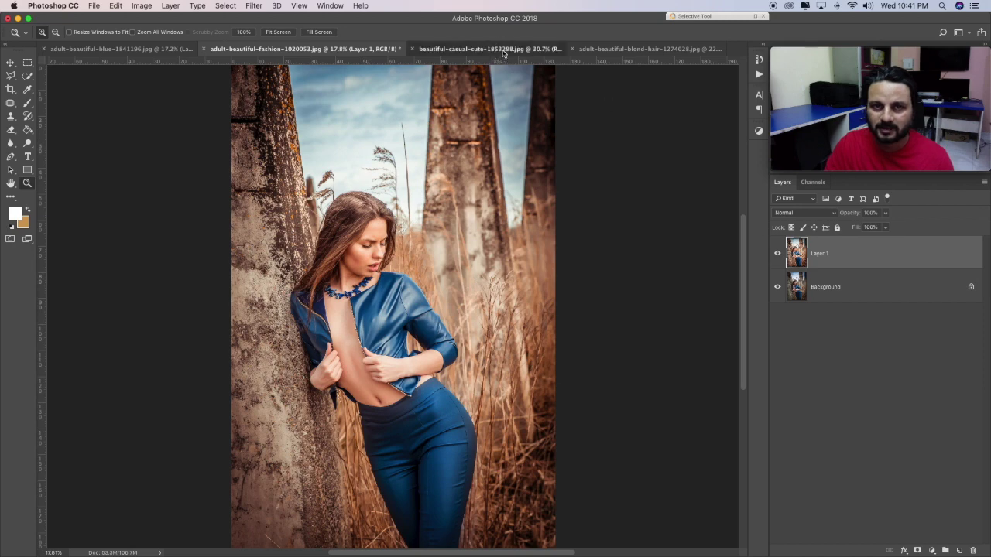
- Duplicate the casual portrait's Background layer and apply the Brown.xmp Camera Raw preset to the copy
{"action": "left_click", "coordinate": [496, 50]}
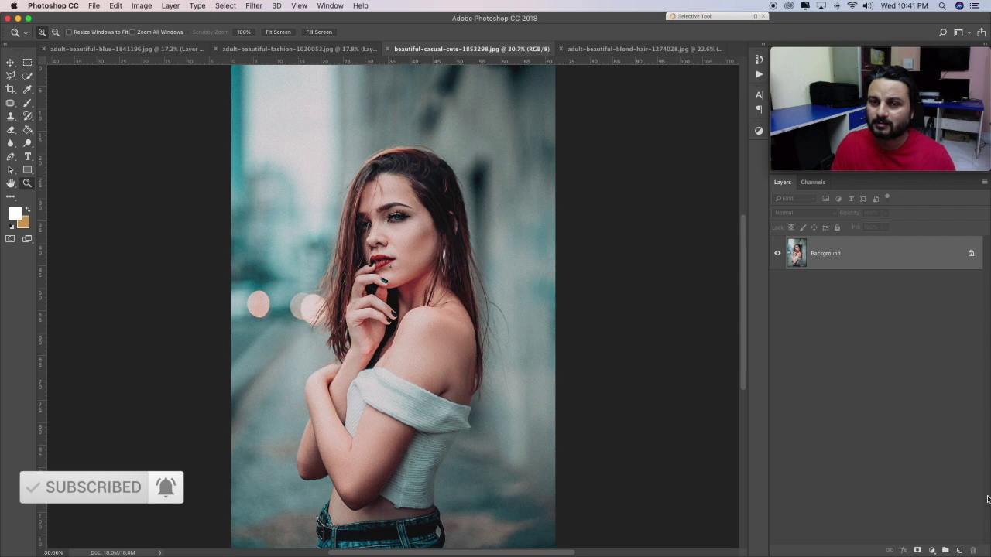
{"action": "left_click", "coordinate": [891, 261]}
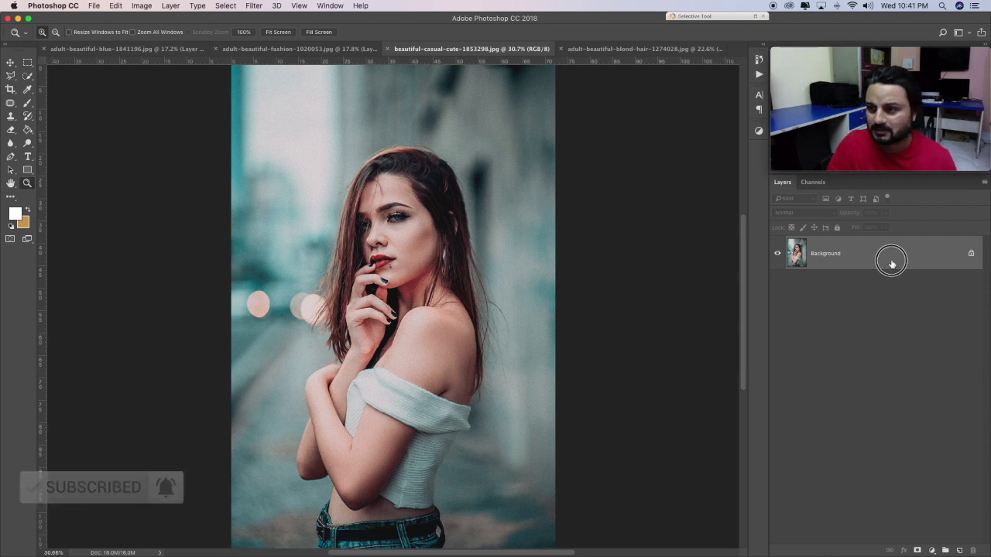
{"action": "key", "text": "ctrl+j"}
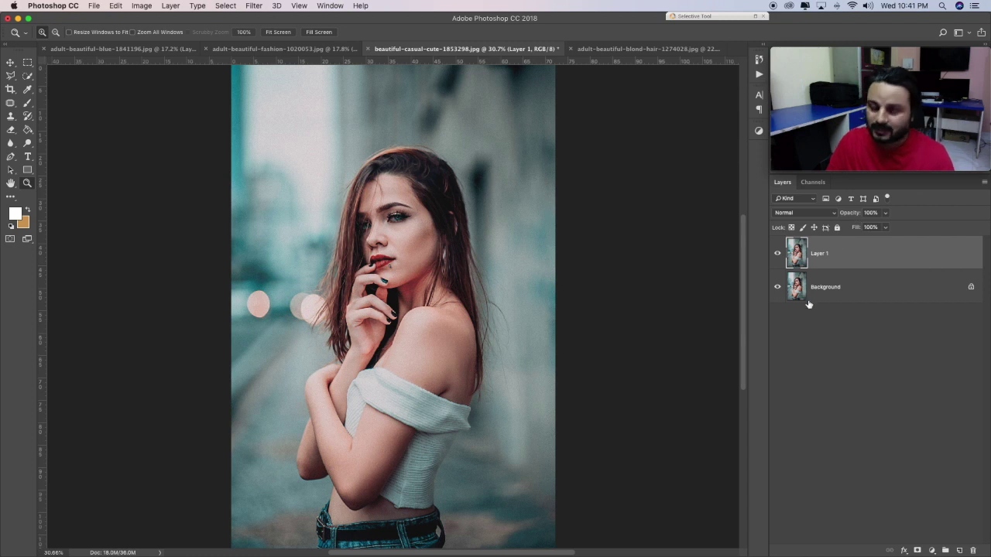
{"action": "left_click", "coordinate": [254, 6]}
{"action": "left_click", "coordinate": [313, 71]}
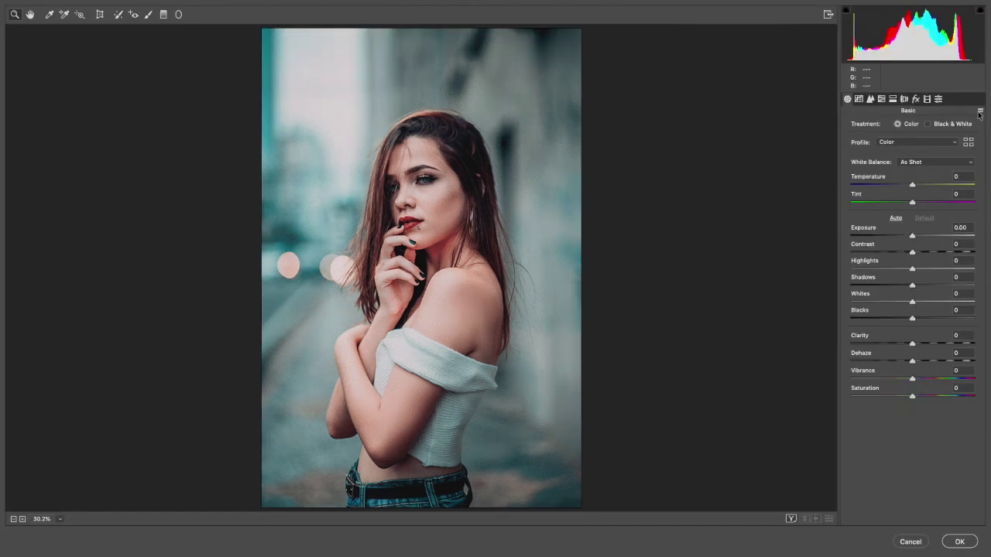
{"action": "left_click", "coordinate": [980, 112]}
{"action": "left_click", "coordinate": [925, 184]}
{"action": "left_click", "coordinate": [408, 139]}
{"action": "left_click", "coordinate": [420, 254]}
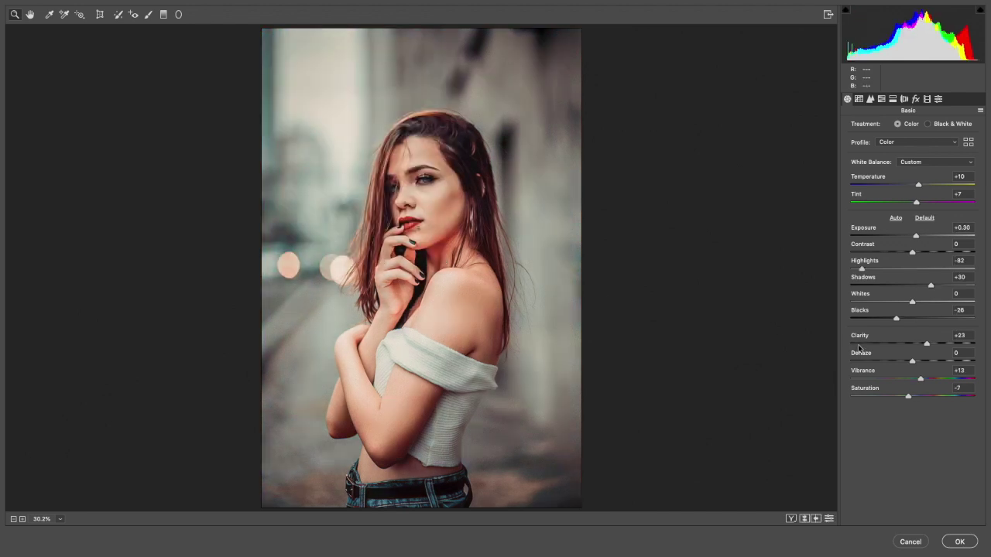
{"action": "left_click", "coordinate": [960, 542]}
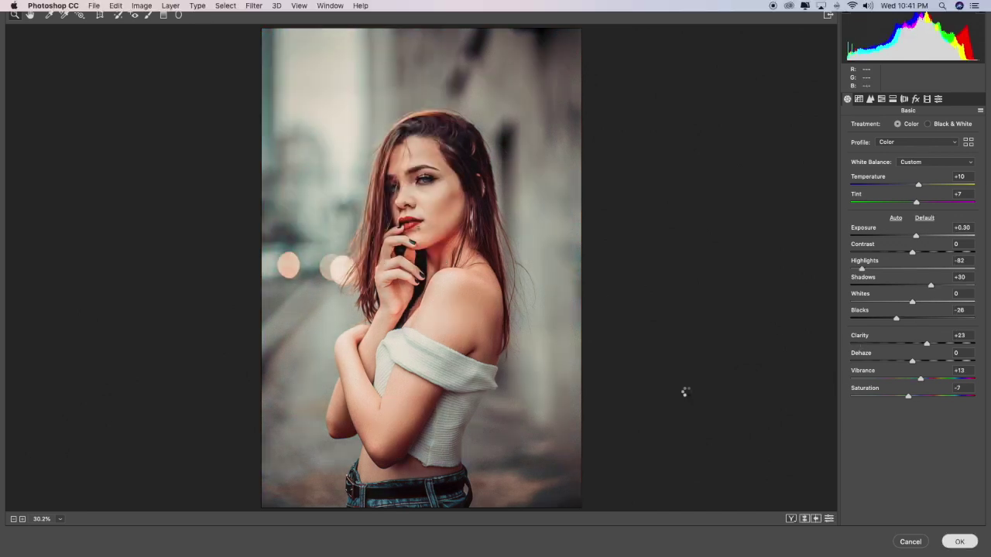
- Compare the graded casual portrait against the original, then move to the blond-hair portrait
{"action": "left_click", "coordinate": [778, 253]}
{"action": "left_click", "coordinate": [779, 254]}
{"action": "left_click", "coordinate": [779, 254]}
{"action": "left_click", "coordinate": [779, 255]}
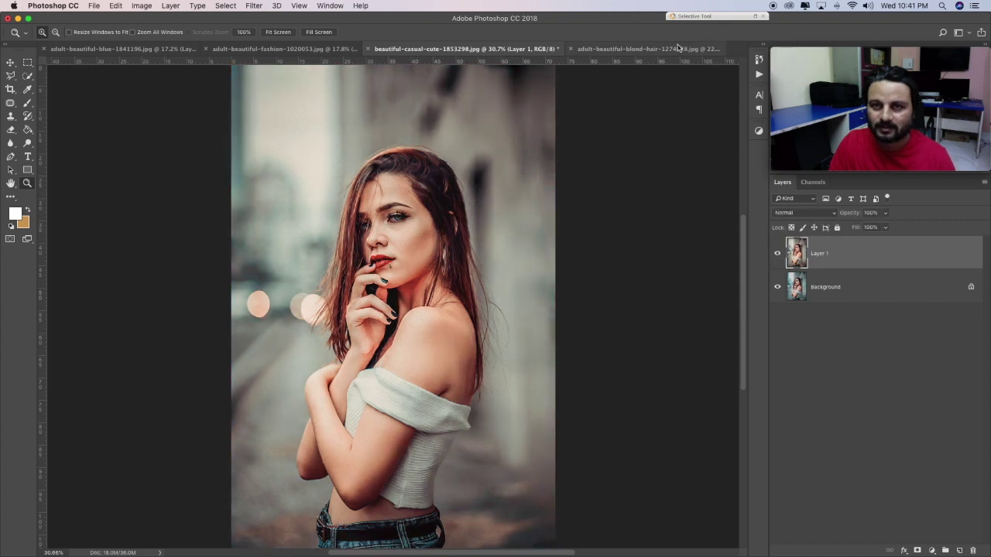
{"action": "left_click", "coordinate": [673, 48]}
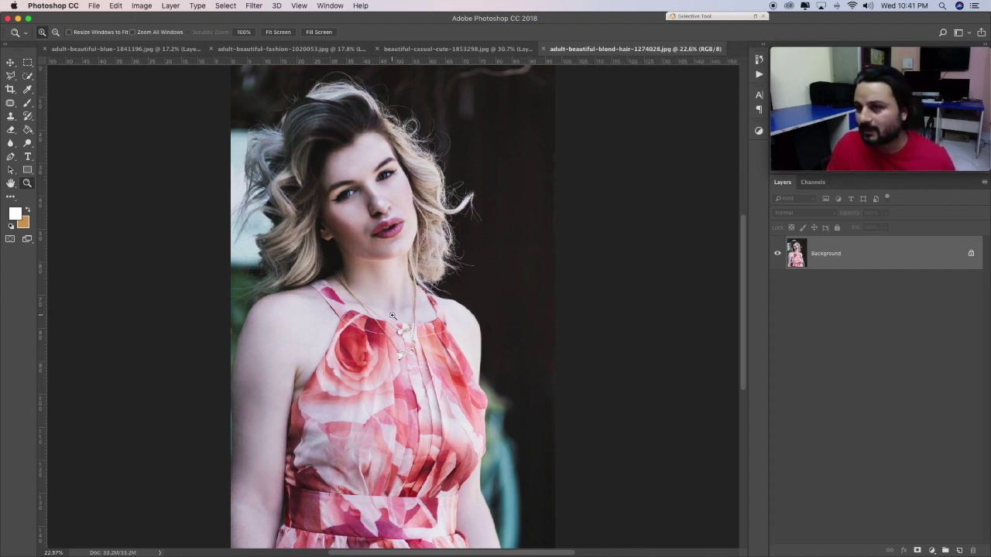
- Duplicate the blond portrait's background and load Brown.xmp in Camera Raw (Temperature +10, Exposure +0.30)
{"action": "key", "text": "ctrl+j"}
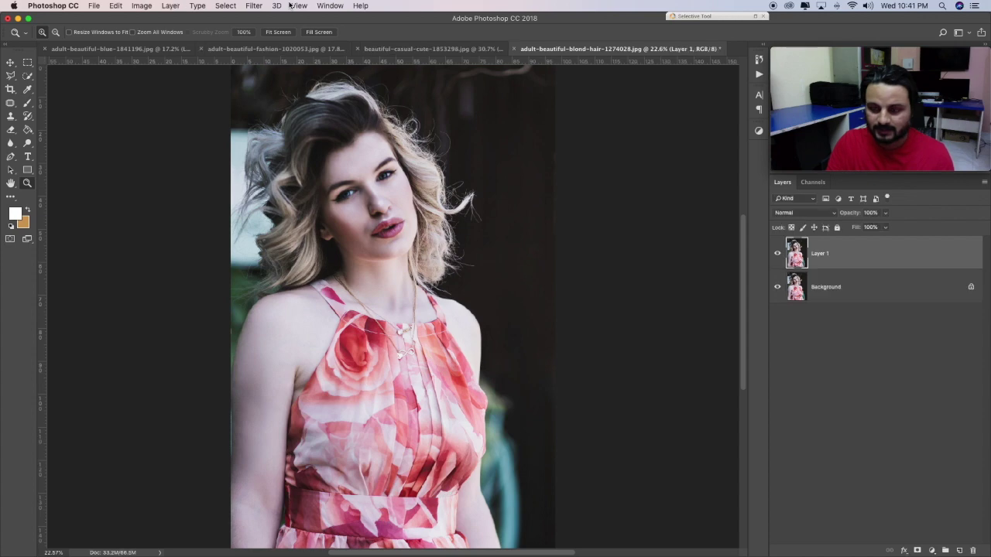
{"action": "left_click", "coordinate": [254, 5]}
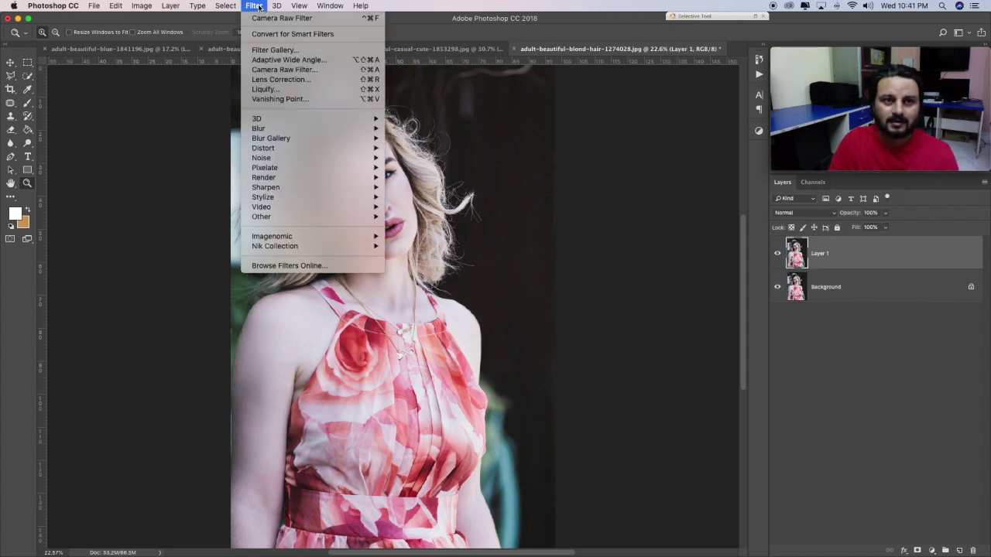
{"action": "left_click", "coordinate": [339, 70]}
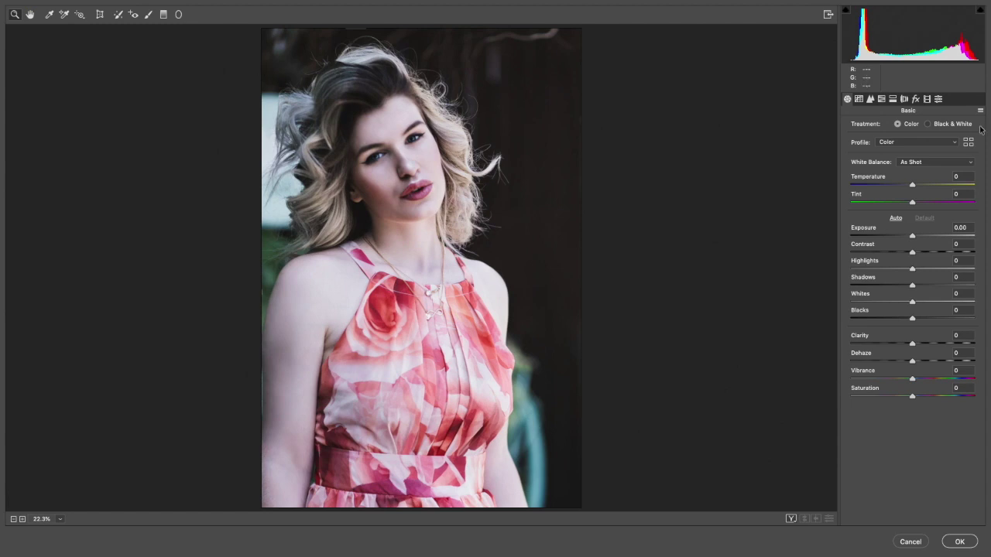
{"action": "left_click", "coordinate": [981, 112]}
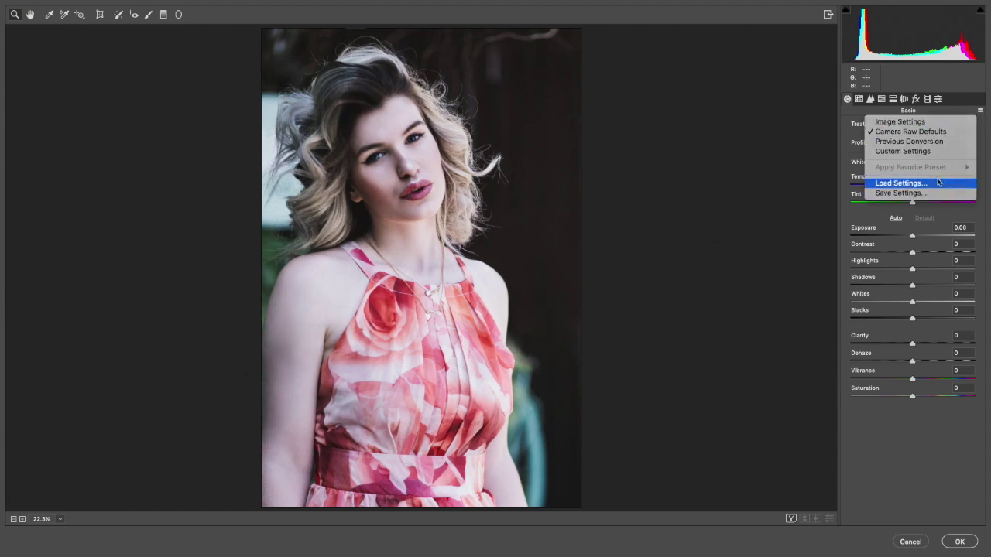
{"action": "left_click", "coordinate": [949, 184]}
{"action": "left_click", "coordinate": [412, 137]}
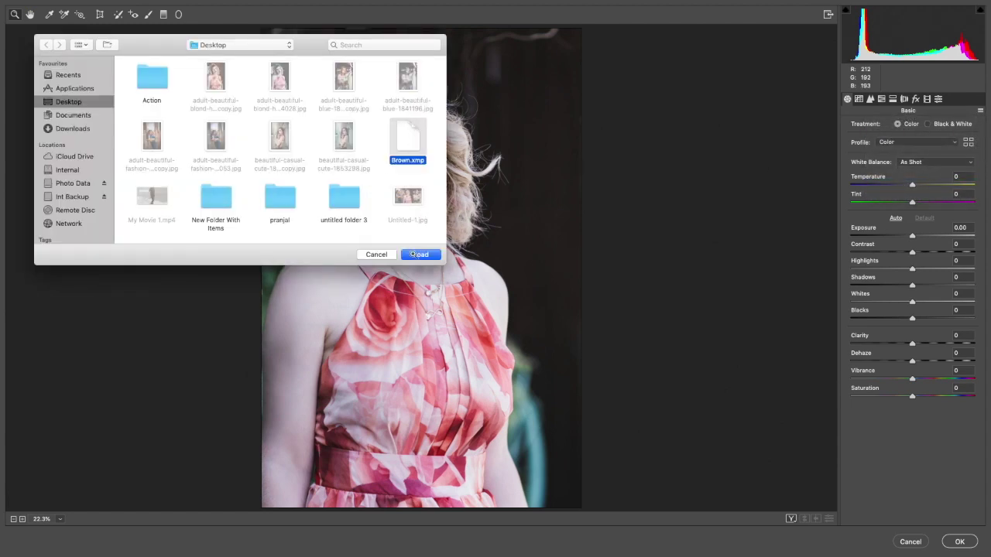
{"action": "left_click", "coordinate": [422, 255]}
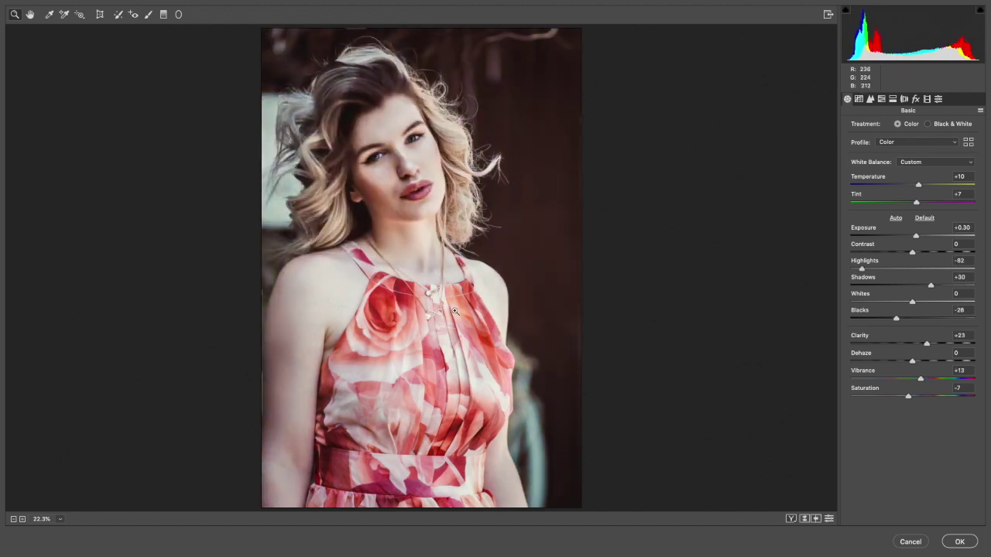
- Set Temperature +35, Exposure -0.15 and Whites -46 in Camera Raw, then apply the grade to Layer 1
{"action": "left_click_drag", "start_coordinate": [918, 236], "coordinate": [919, 239]}
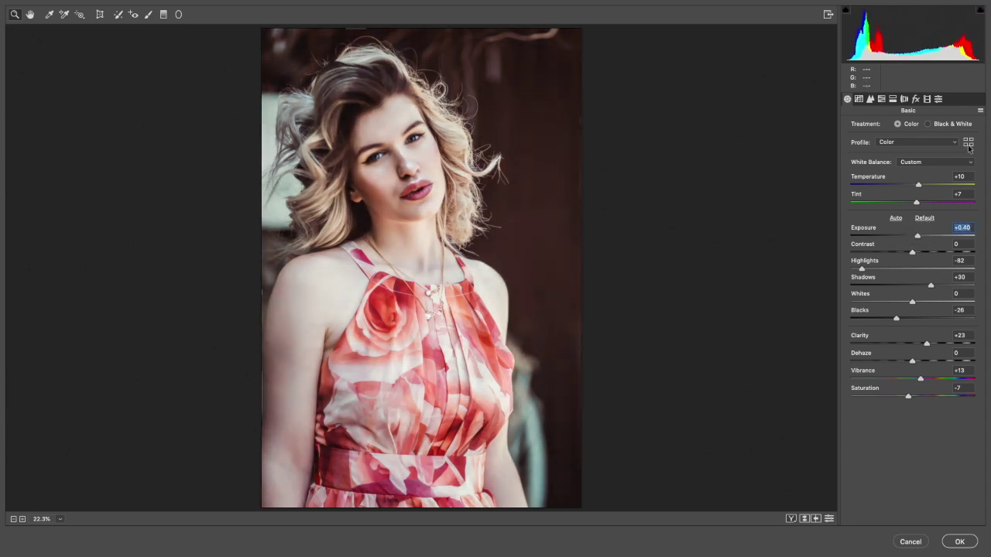
{"action": "left_click_drag", "start_coordinate": [918, 186], "coordinate": [934, 186]}
{"action": "left_click_drag", "start_coordinate": [919, 237], "coordinate": [910, 236]}
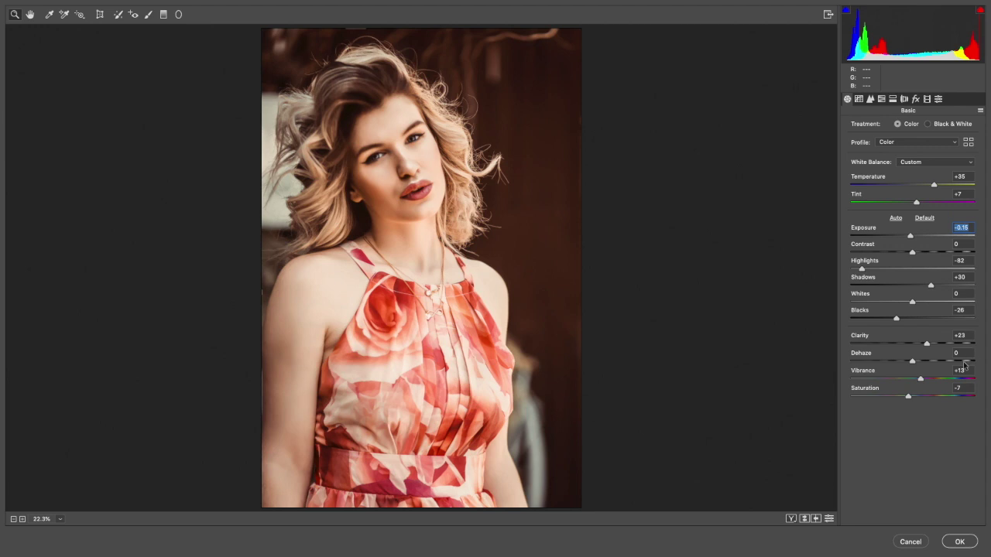
{"action": "left_click", "coordinate": [913, 302], "text": "alt"}
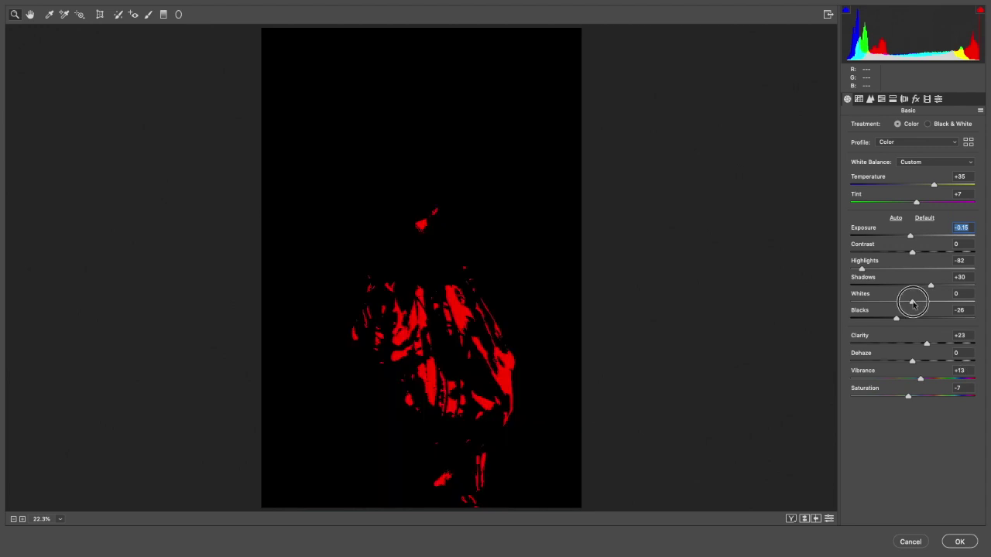
{"action": "left_click_drag", "start_coordinate": [913, 302], "coordinate": [885, 302]}
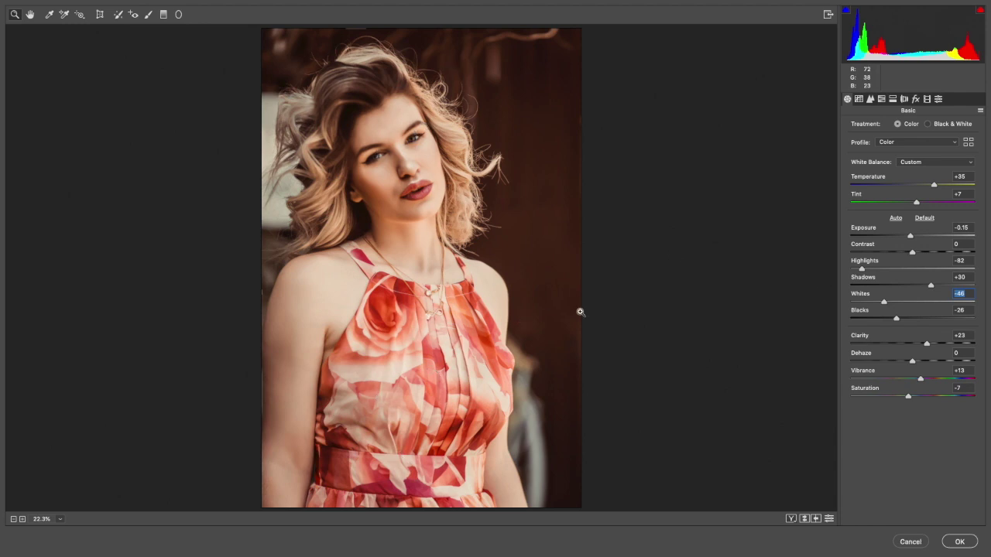
{"action": "left_click", "coordinate": [968, 542]}
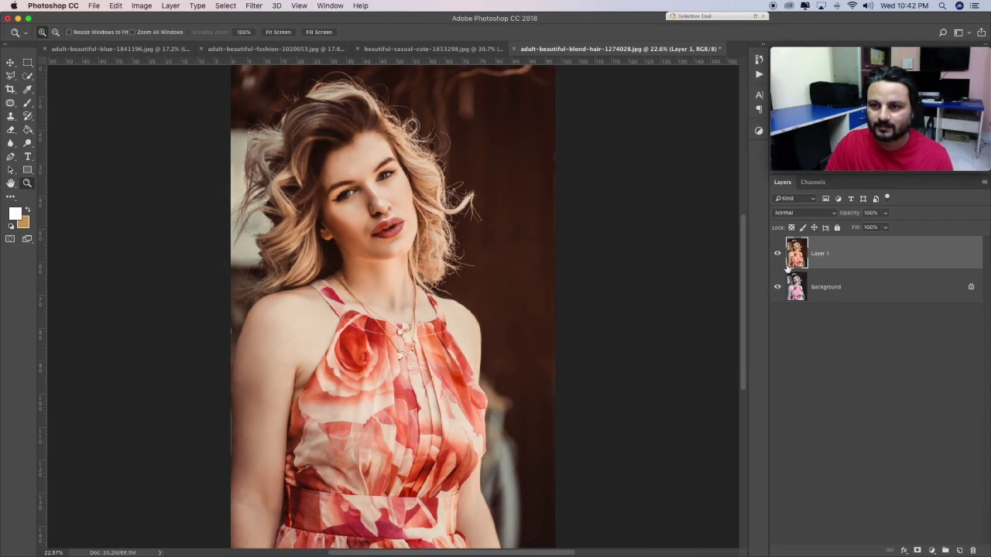
{"action": "left_click", "coordinate": [778, 254]}
{"action": "left_click", "coordinate": [778, 254]}
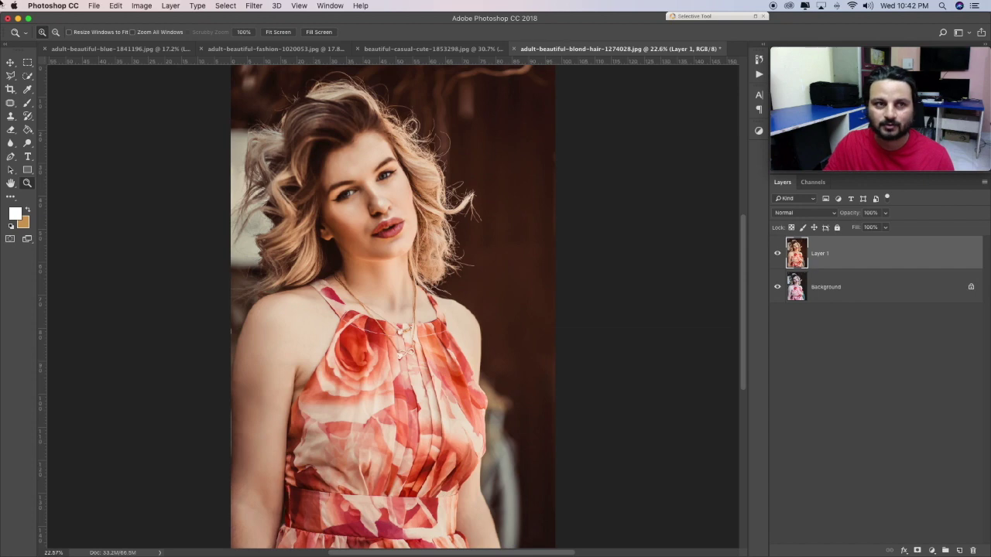
{"action": "left_click", "coordinate": [123, 50]}
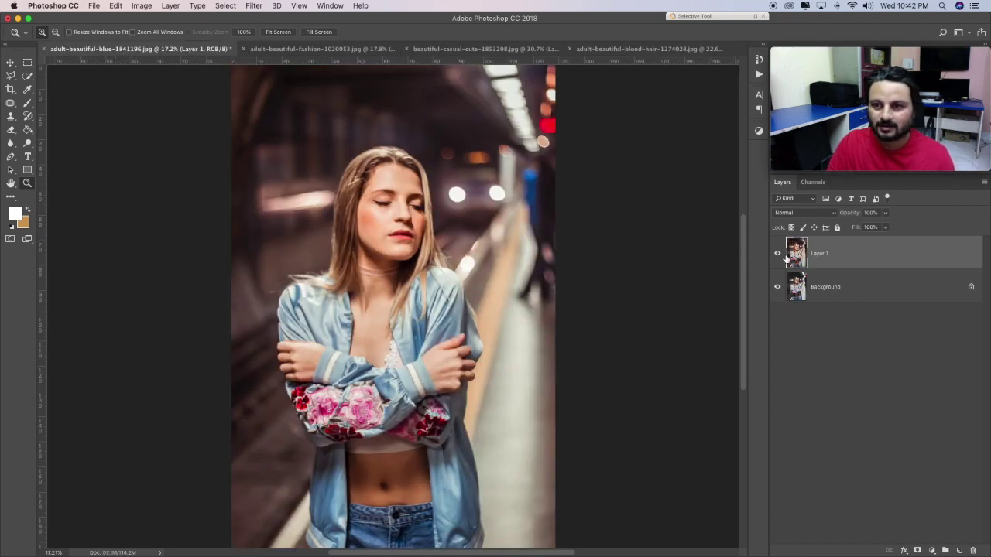
{"action": "left_click", "coordinate": [778, 254]}
{"action": "left_click", "coordinate": [778, 254]}
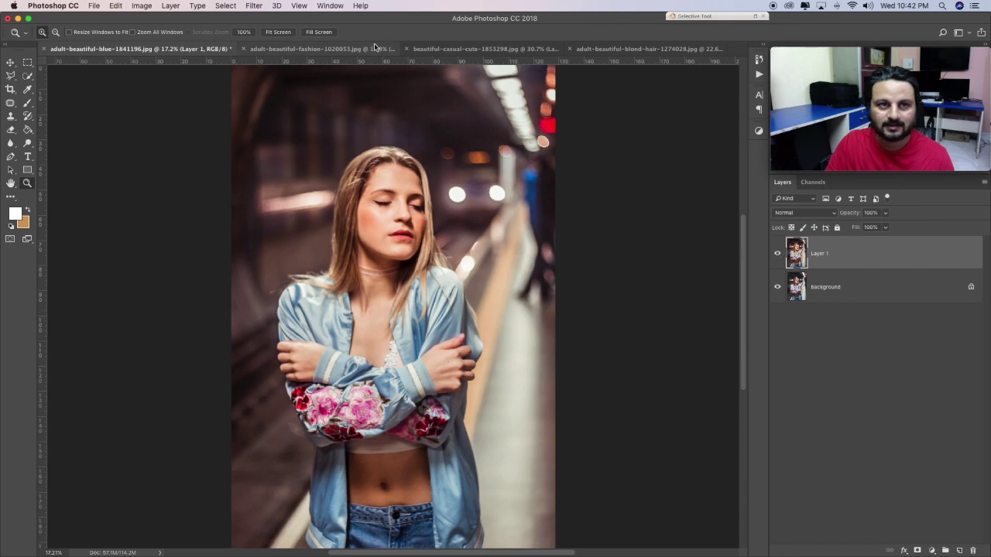
{"action": "left_click", "coordinate": [376, 49]}
{"action": "left_click", "coordinate": [777, 254]}
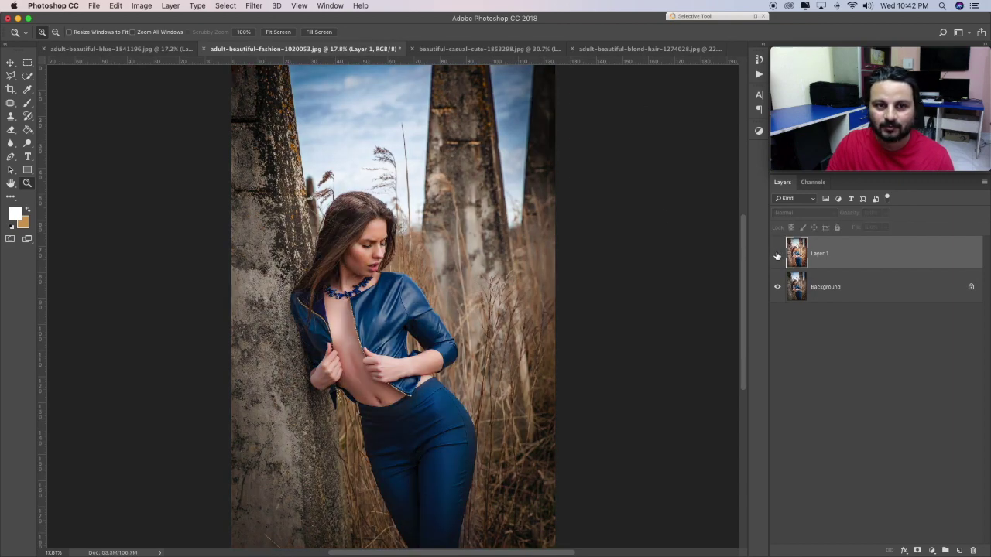
{"action": "left_click", "coordinate": [777, 254]}
{"action": "left_click", "coordinate": [534, 50]}
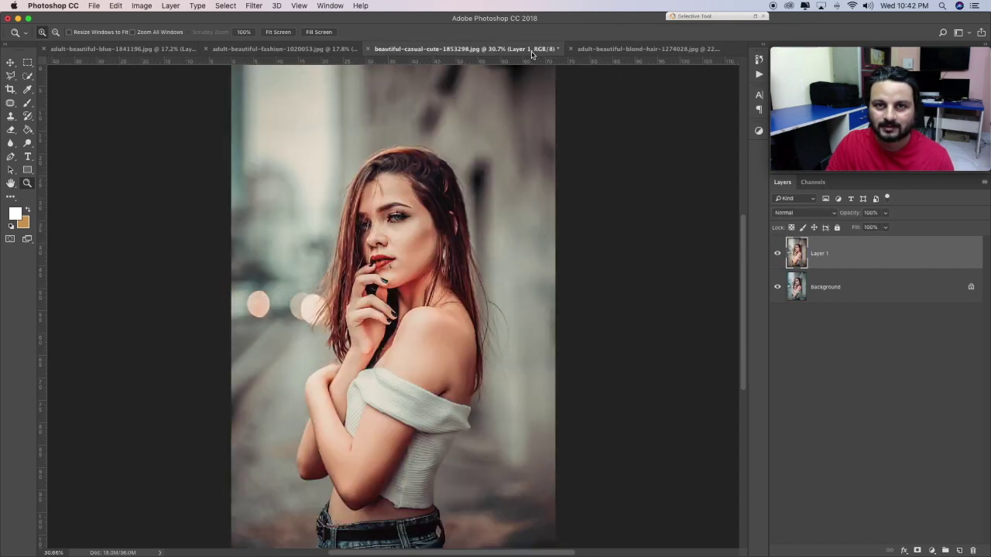
{"action": "left_click", "coordinate": [777, 255]}
{"action": "left_click", "coordinate": [777, 256]}
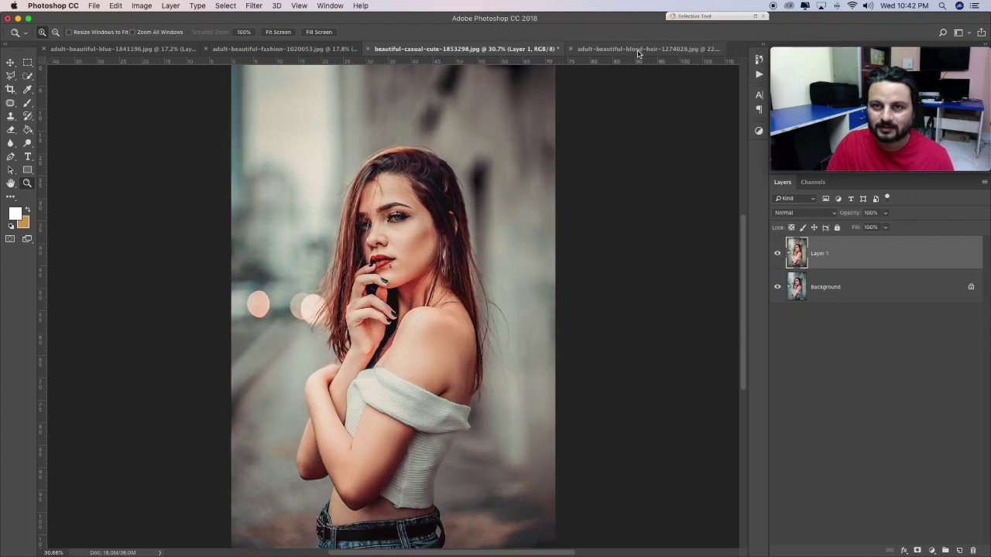
{"action": "left_click", "coordinate": [640, 50]}
{"action": "left_click", "coordinate": [776, 255]}
{"action": "left_click", "coordinate": [776, 255]}
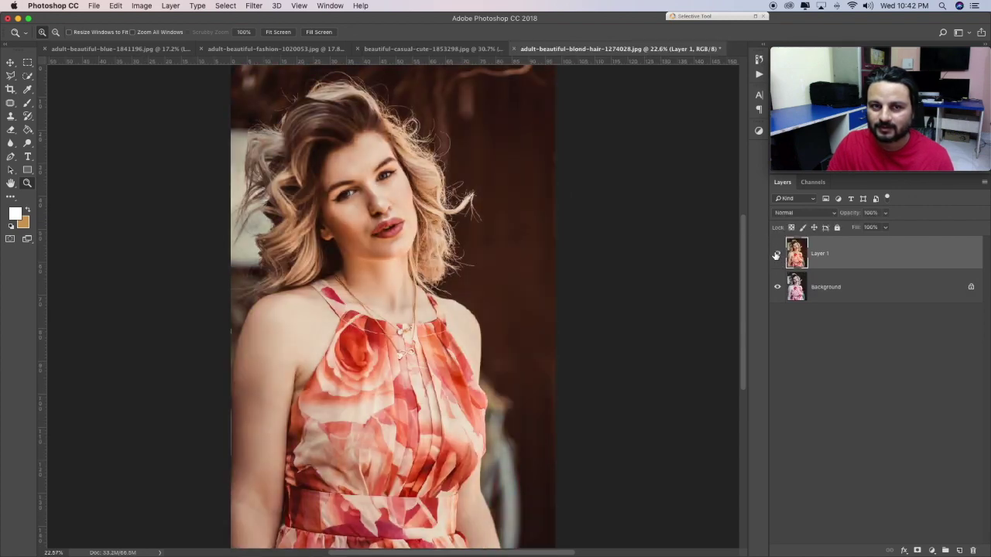